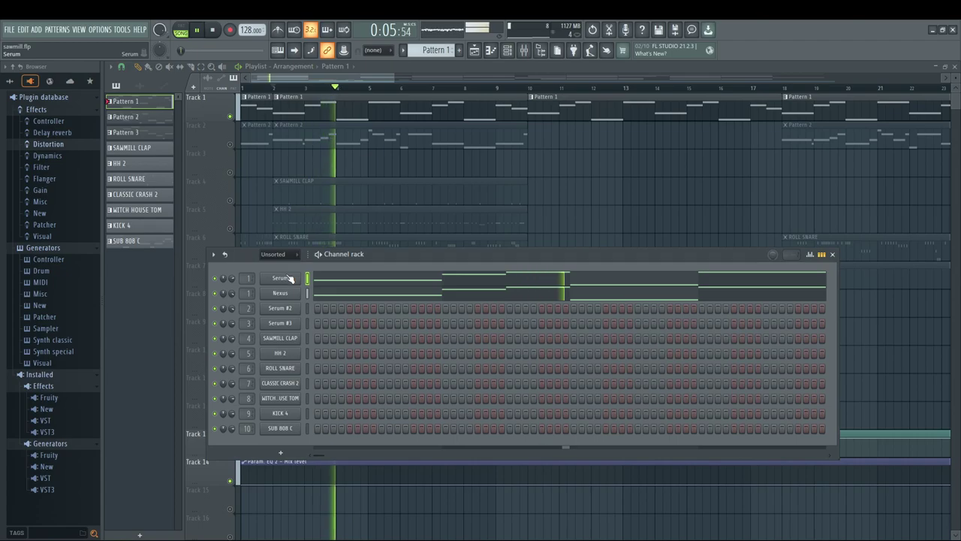
Step: Inspect the bass Serum's oscillator and FX pages and the Fruity Chorus and Parametric EQ 2 on the BASS SYNTH mixer track
left_click(292, 280)
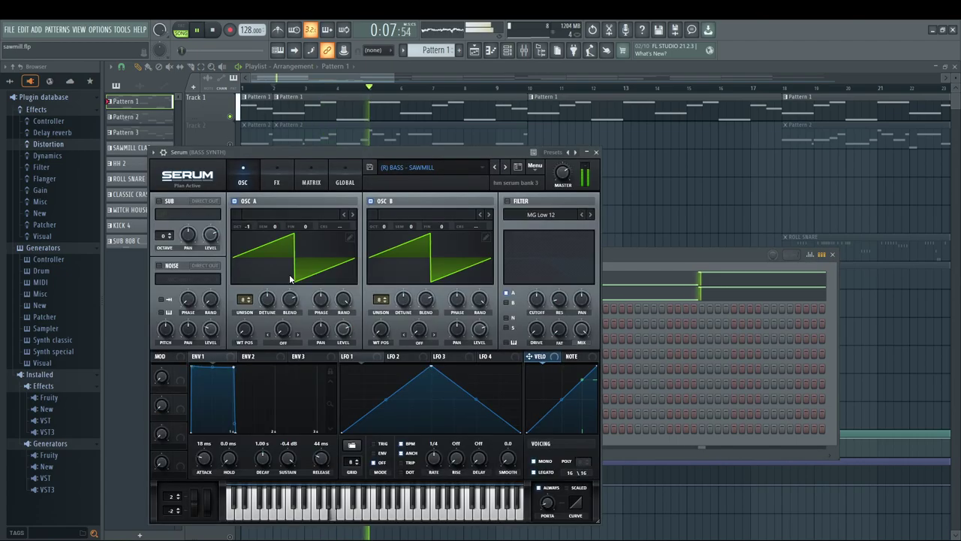
left_click(274, 182)
key("F9")
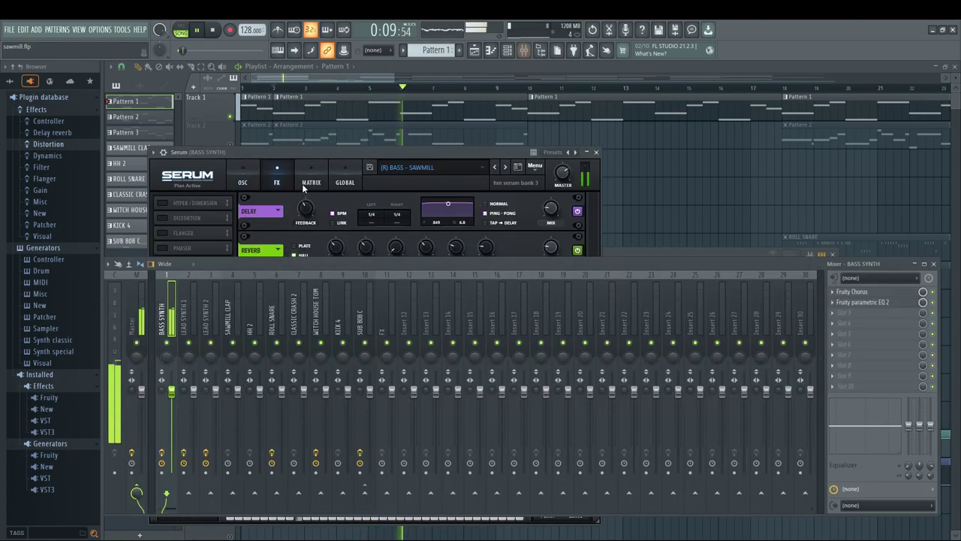
left_click(855, 292)
left_click(864, 304)
key("Escape")
key("Escape")
key("Escape")
key("Escape")
key("Escape")
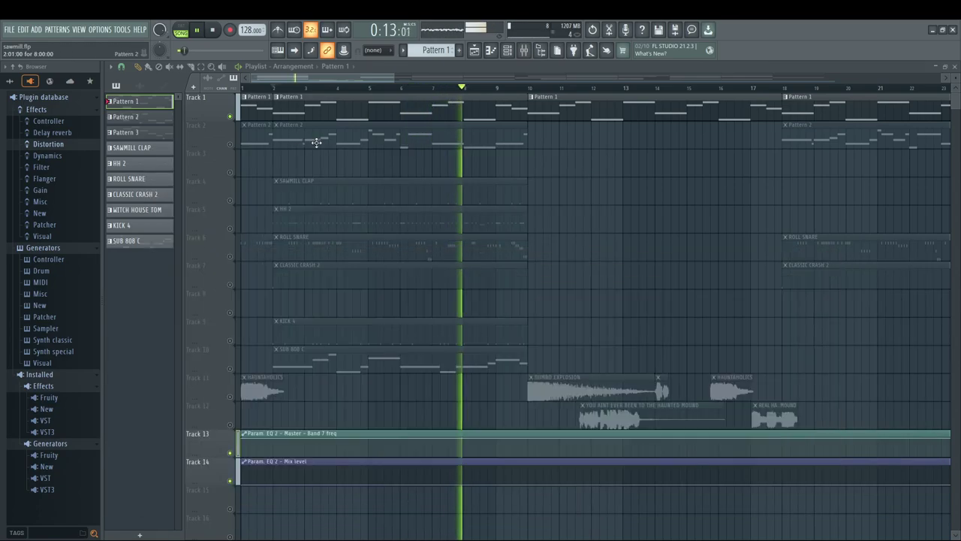
Step: Open the Pattern 1 clip's notes in the piano roll and look through the whole bass melody
double_click(440, 108)
scroll(398, 121, "down", 7)
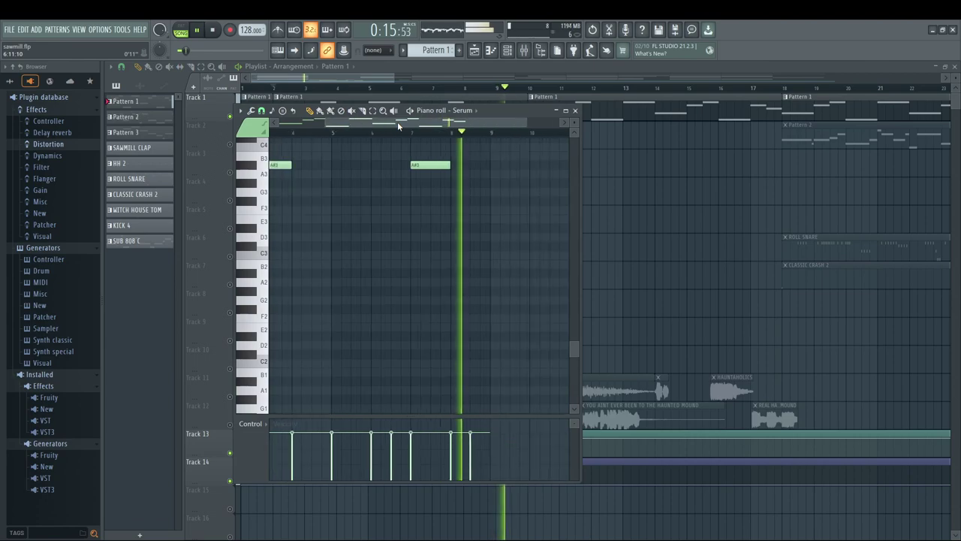
scroll(329, 310, "up", 2)
scroll(329, 310, "up", 6)
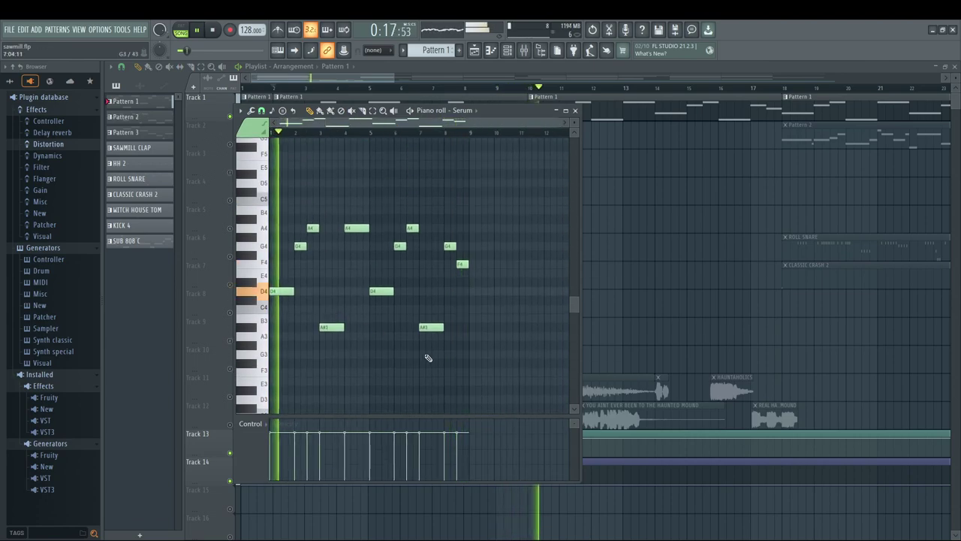
left_click(226, 142)
key("space")
left_click(230, 144)
key("space")
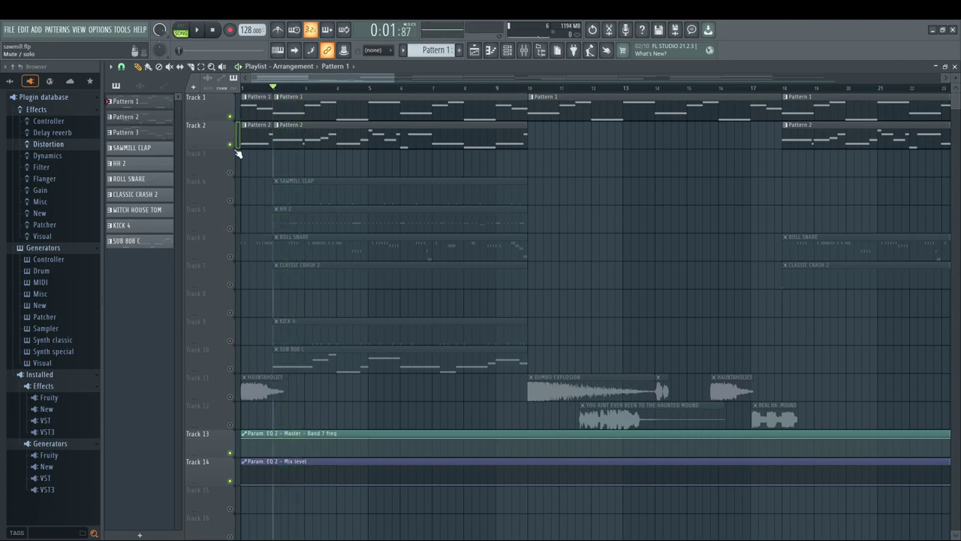
key("F6")
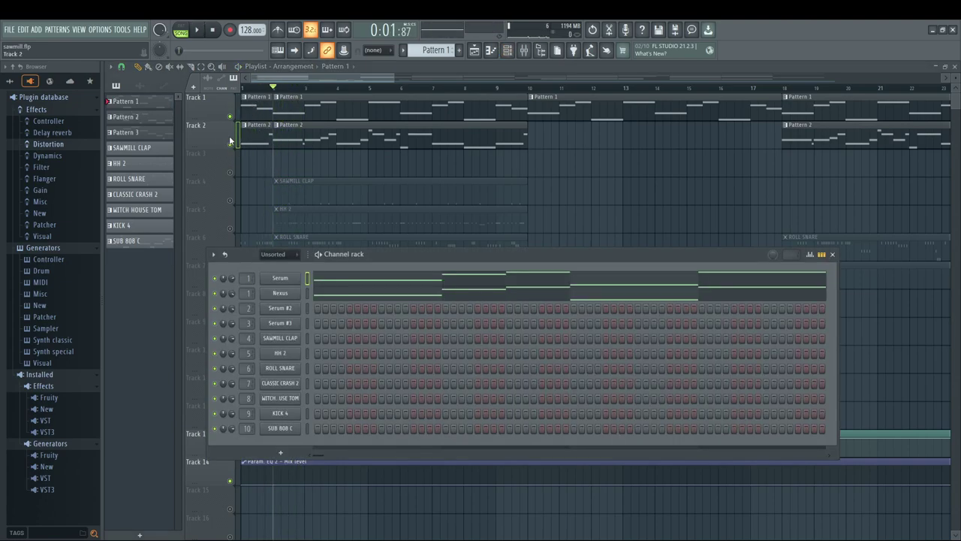
left_click(229, 143)
Step: Play the song and check the preset loaded in the Nexus bass layer
key("space")
key("F6")
left_click(291, 295)
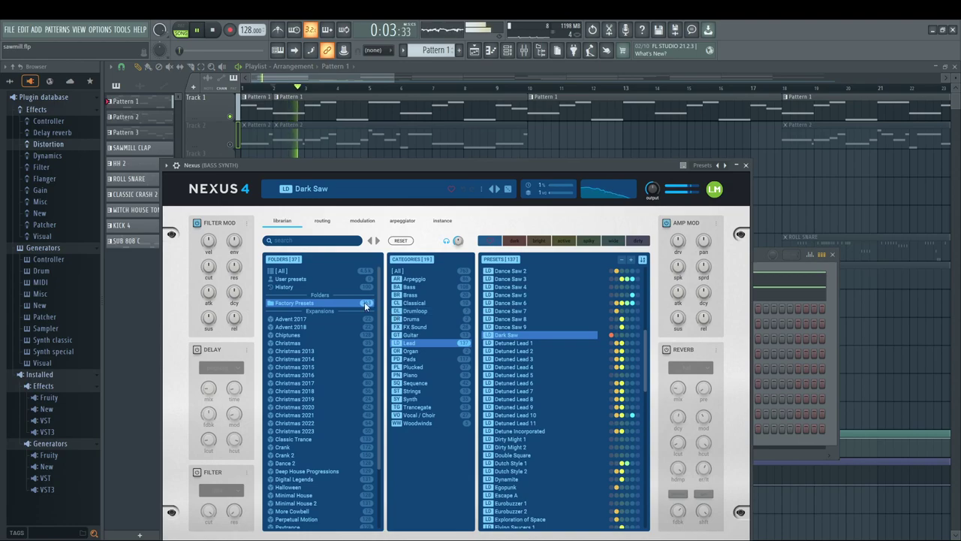
key("Escape")
Step: Examine the oscillator and FX pages of the first Serum channel while the bass melody plays
left_click(302, 278)
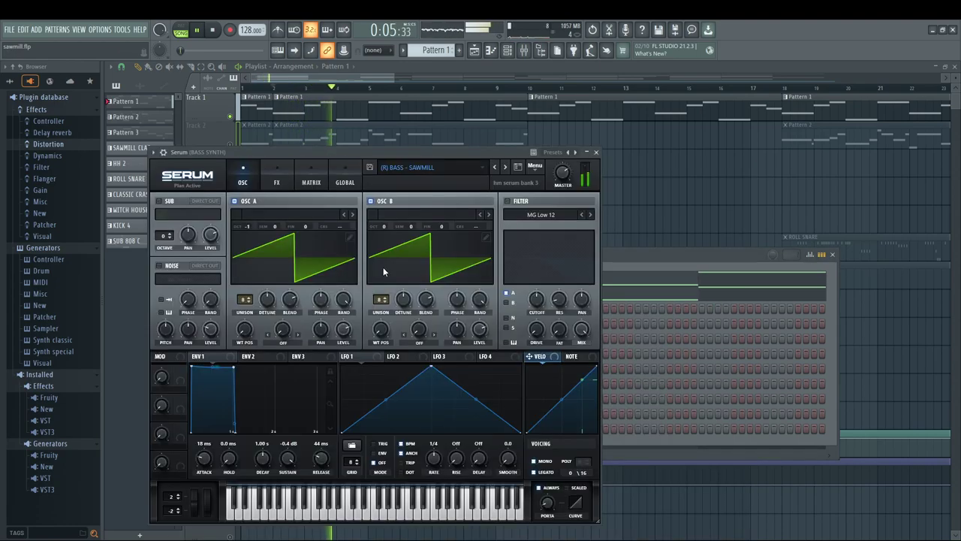
left_click(276, 184)
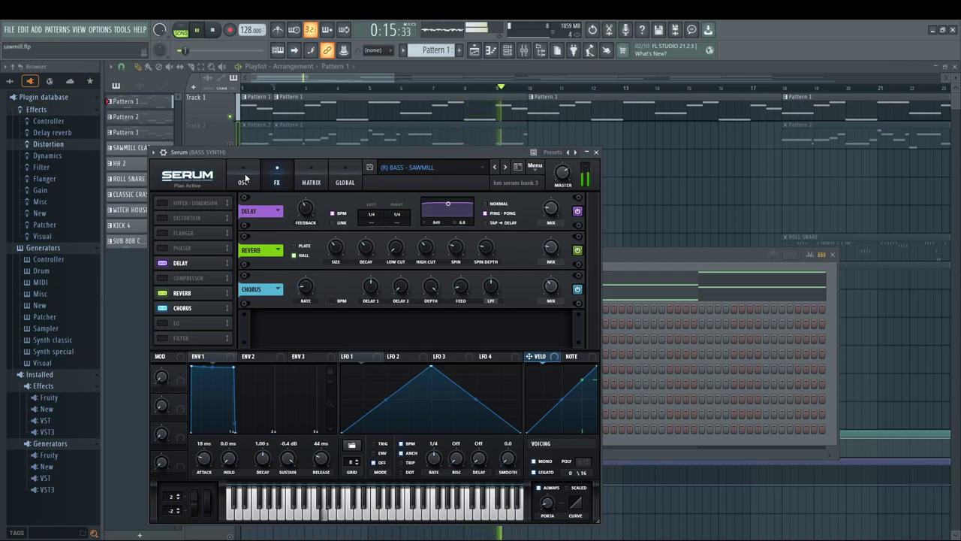
key("Escape")
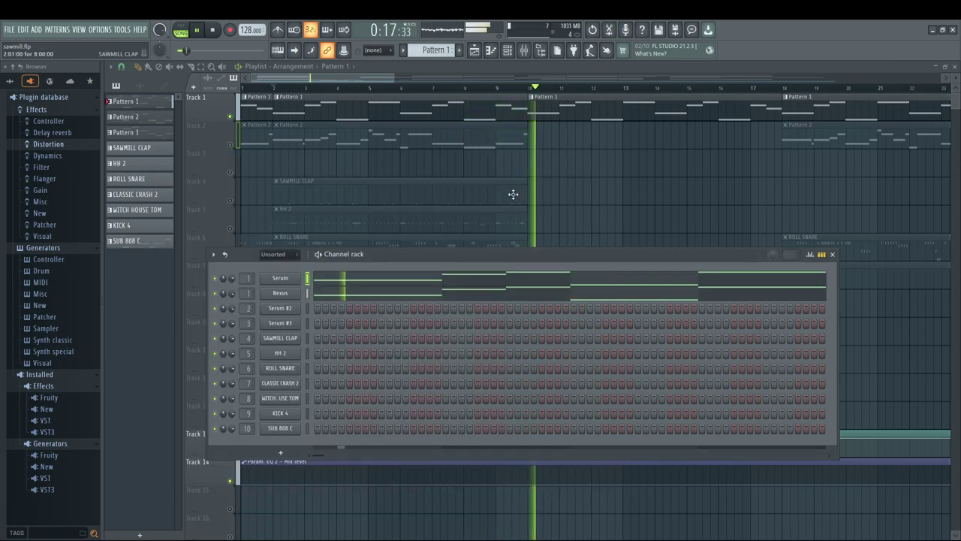
key("Escape")
Step: Solo Track 2, re-enable the automation on Tracks 13 and 14, and restart playback
key("space")
right_click(231, 144)
left_click(231, 480)
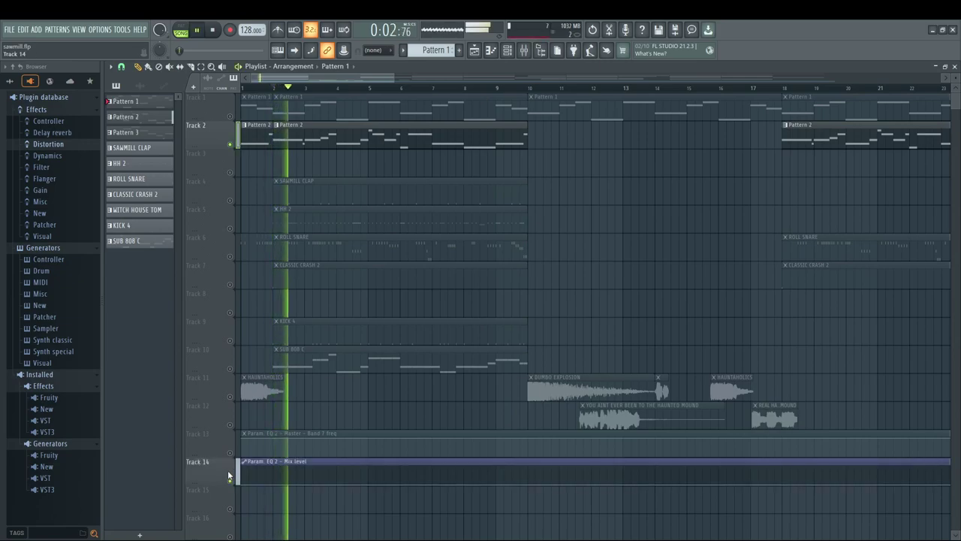
left_click(230, 453)
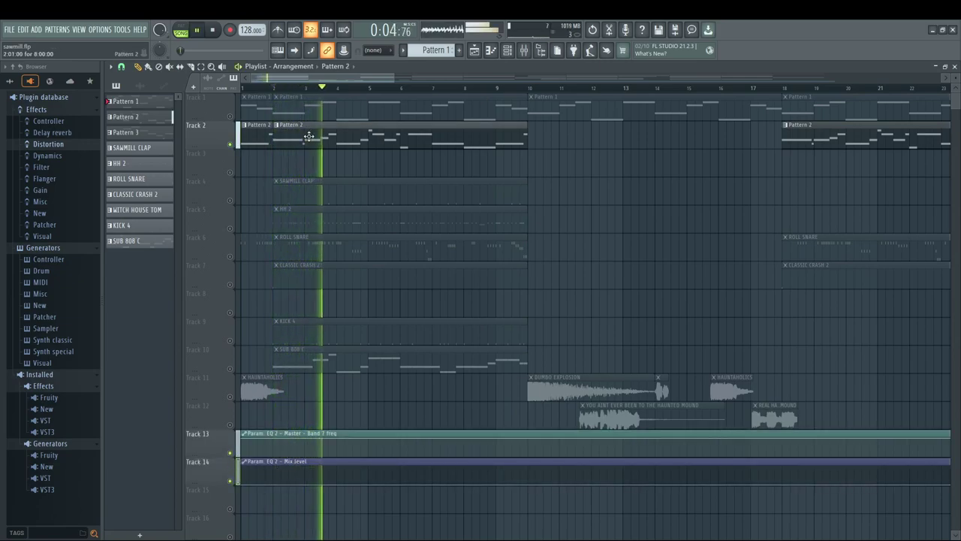
Step: Open the Pattern 2 clip in the piano roll, replay the song and look through the lead melody's notes
double_click(266, 131)
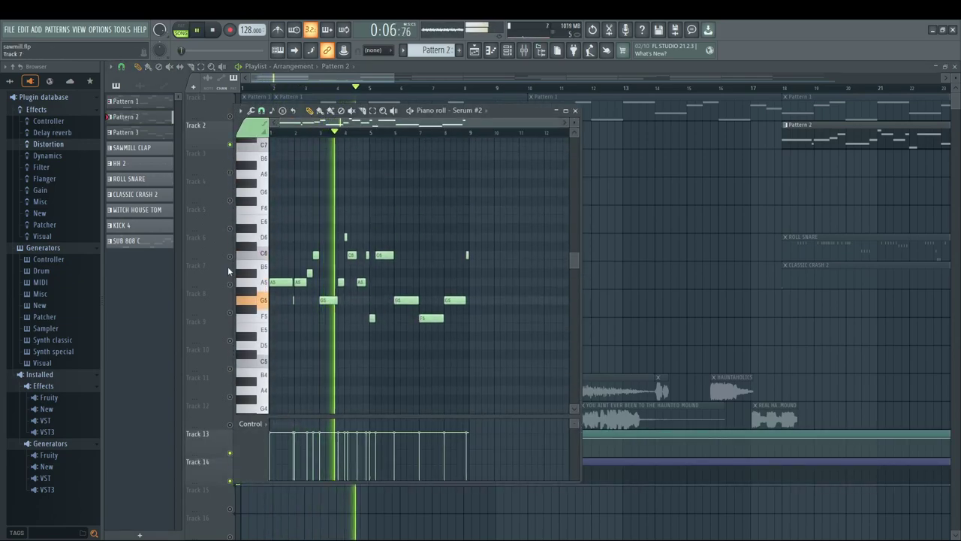
left_click_drag(364, 122, 374, 123)
key("space")
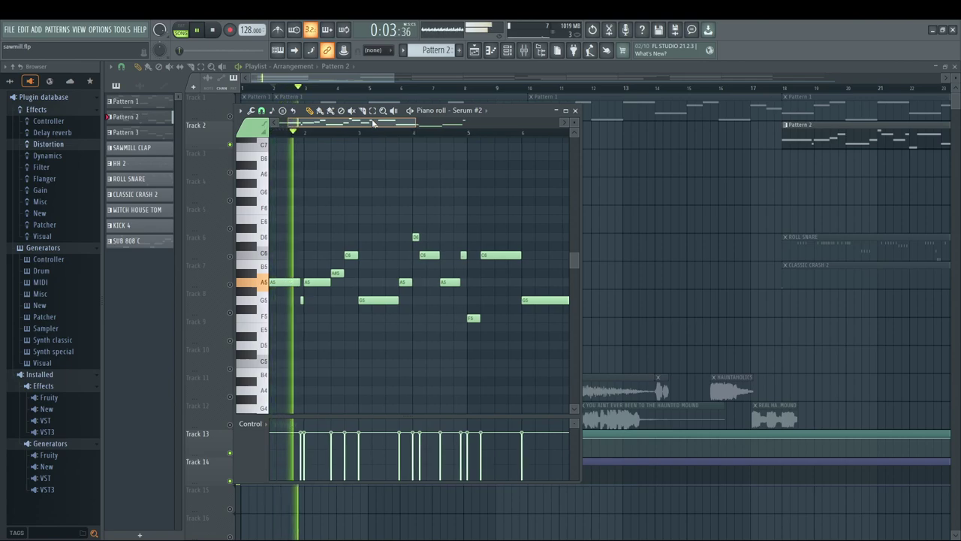
left_click_drag(374, 122, 383, 122)
key("F6")
key("F6")
left_click_drag(451, 211, 307, 208)
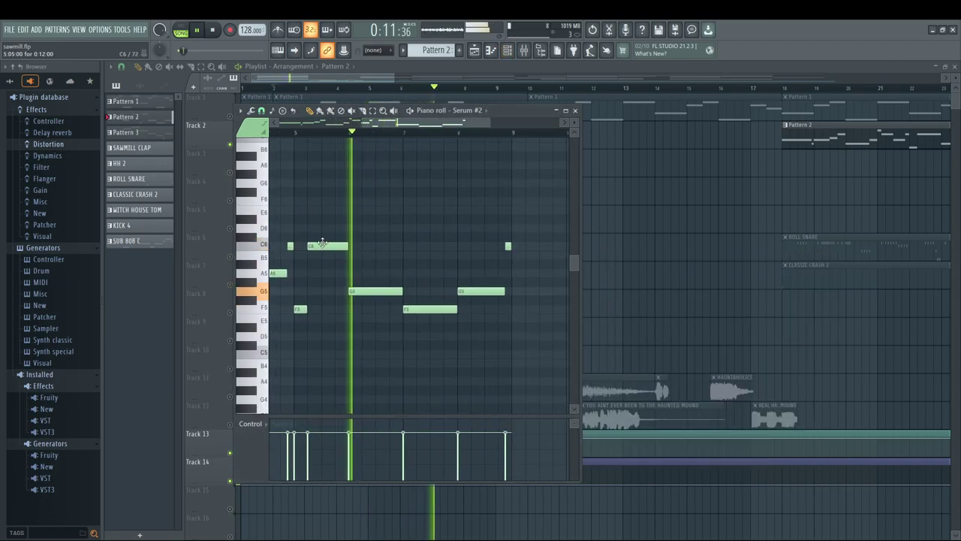
Step: Examine the oscillator and FX settings of the Serum #2 lead synth
key("F6")
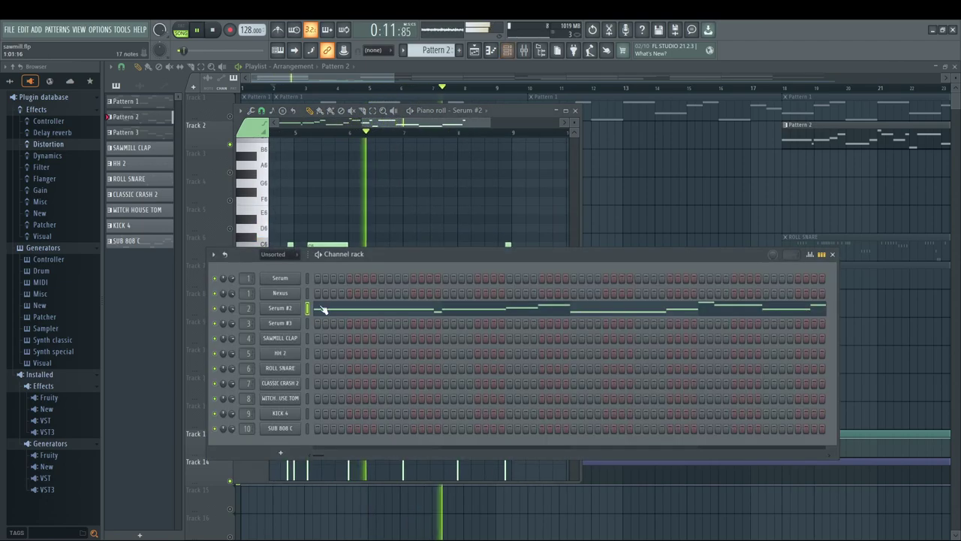
left_click(282, 278)
left_click_drag(376, 171, 301, 124)
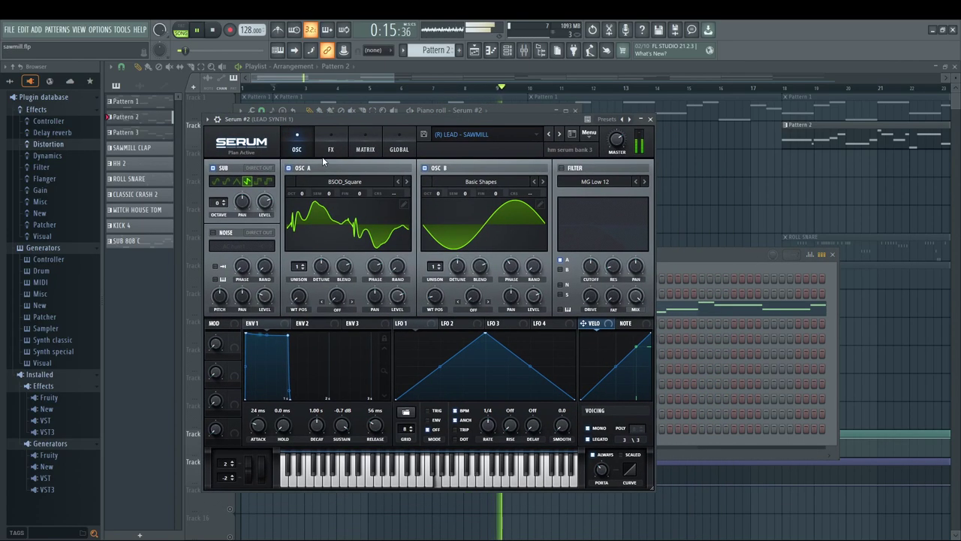
left_click(362, 147)
left_click(331, 147)
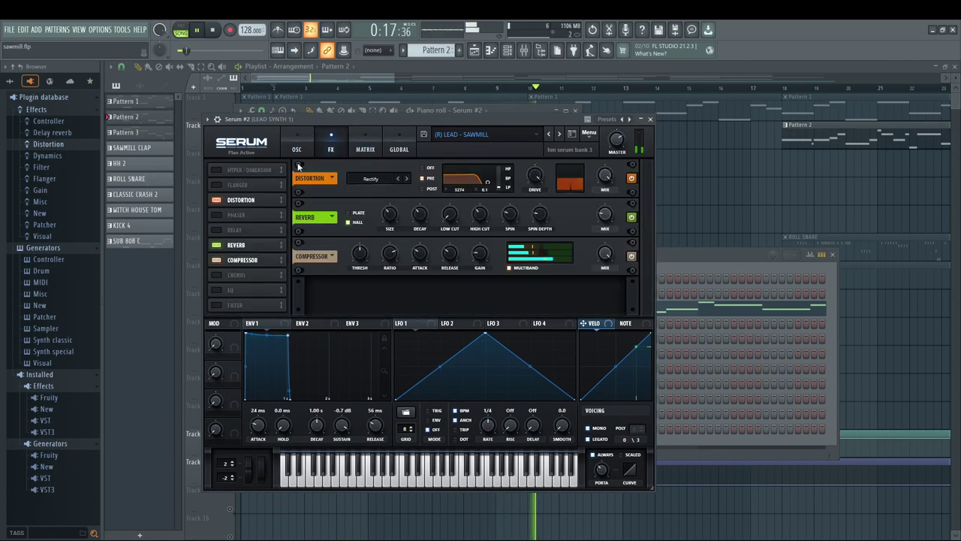
left_click(298, 149)
key("space")
key("Escape")
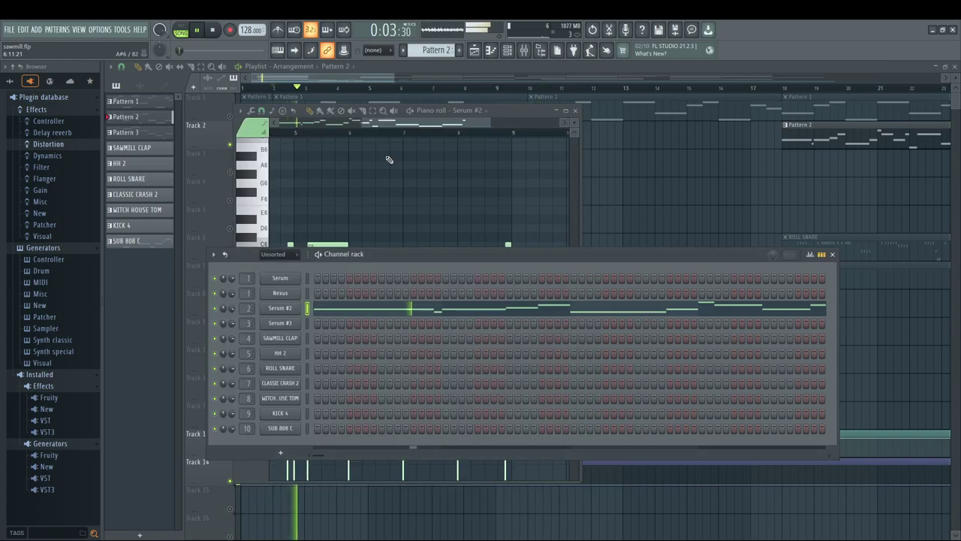
Step: Inspect both Fruity Chorus effects and the Parametric EQ 2 on the LEAD SYNTH 1 mixer track, and close all windows over the playlist
key("F9")
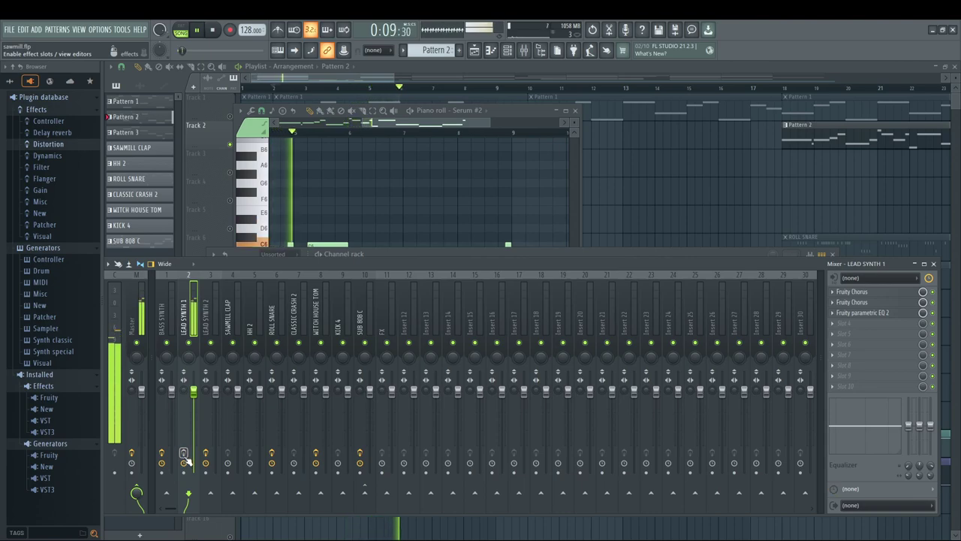
left_click(851, 293)
left_click(853, 304)
left_click(855, 295)
left_click(854, 295)
left_click(856, 312)
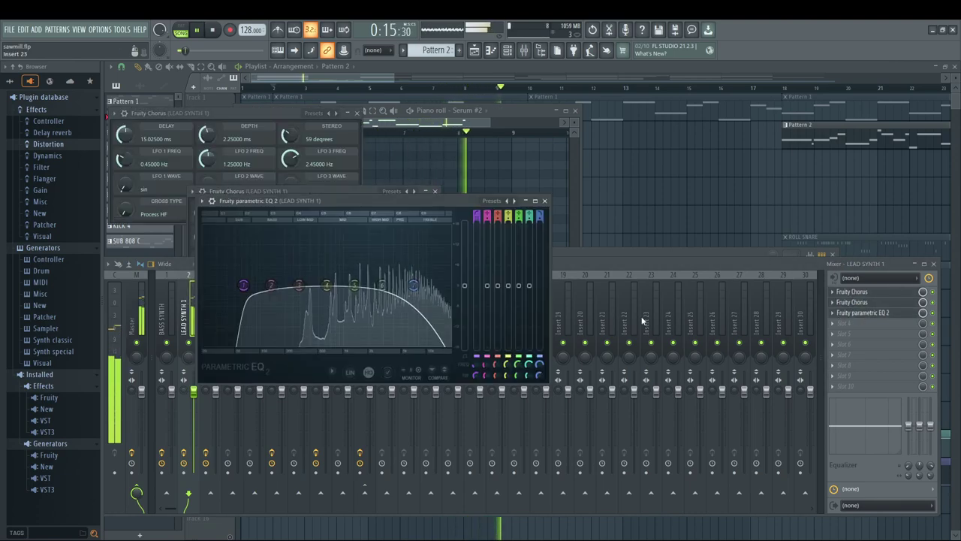
key("Escape")
key("Escape")
key("Escape")
key("Escape")
key("Escape")
key("Escape")
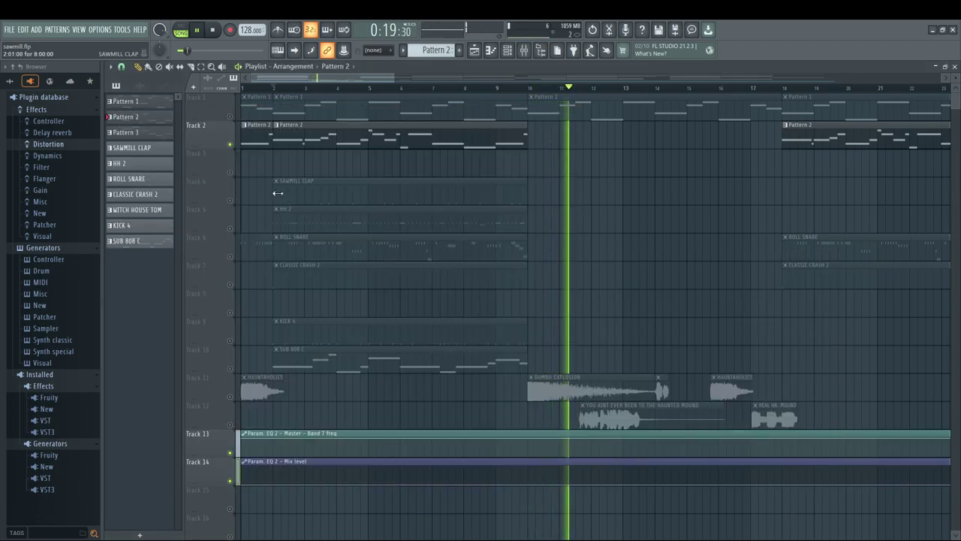
Step: Solo Track 3 and re-enable the automation on Tracks 13 and 14
scroll(542, 185, "right", 12)
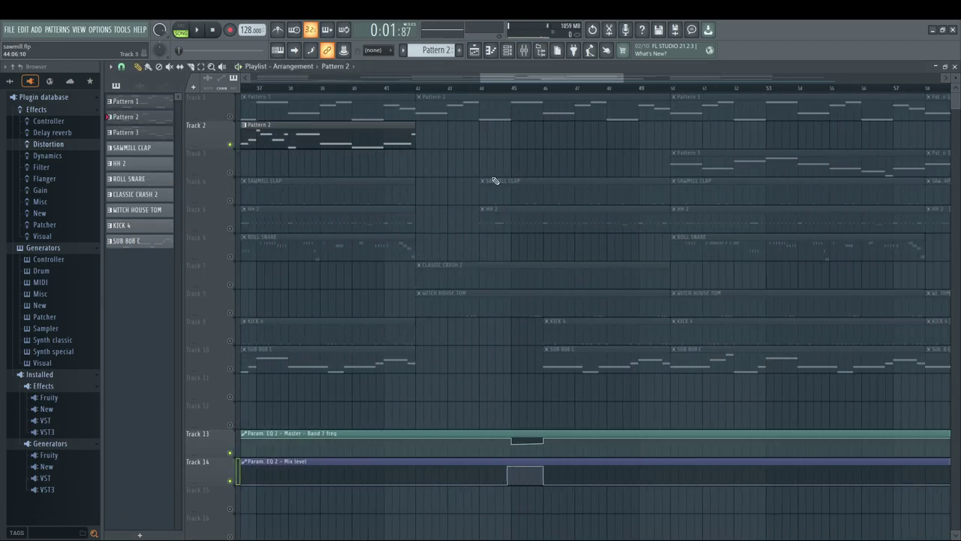
left_click(189, 161)
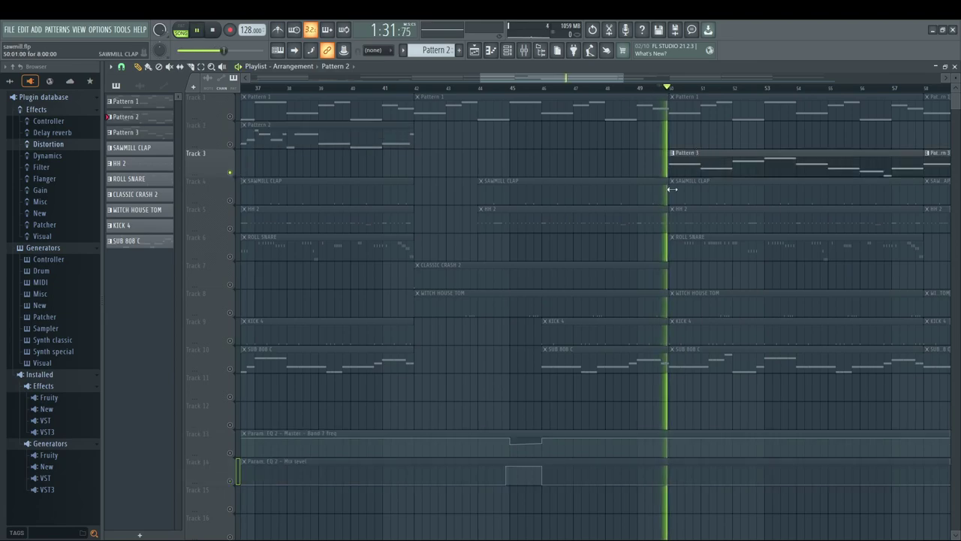
left_click(231, 480)
left_click(230, 453)
scroll(567, 268, "right", 2)
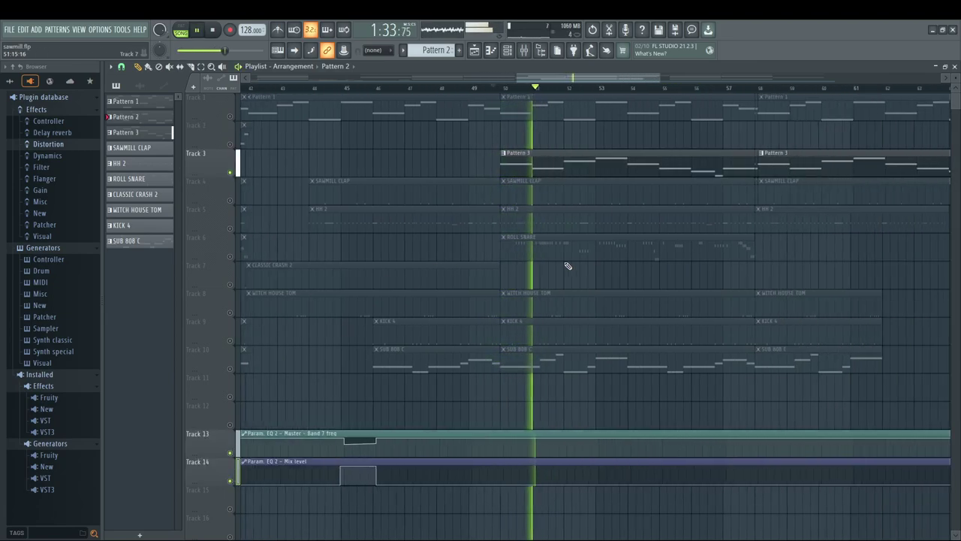
Step: Examine Pattern 3's notes in the piano roll and the Serum #3 synth's oscillator and FX settings
double_click(521, 161)
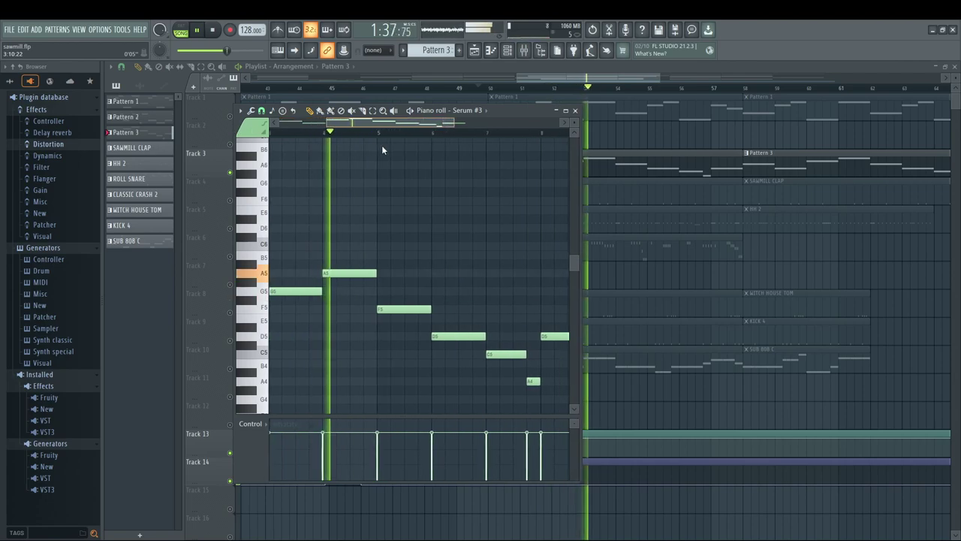
key("F6")
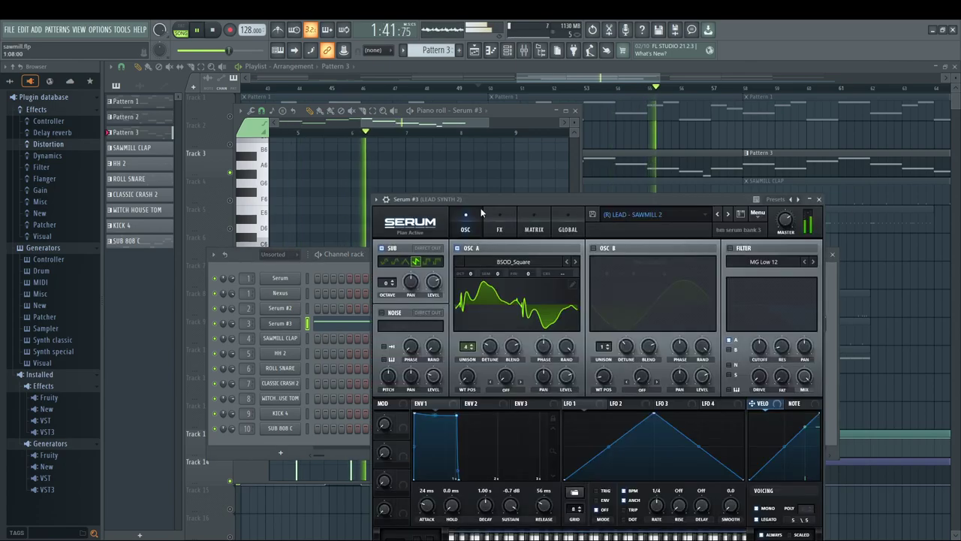
left_click(500, 229)
left_click(466, 229)
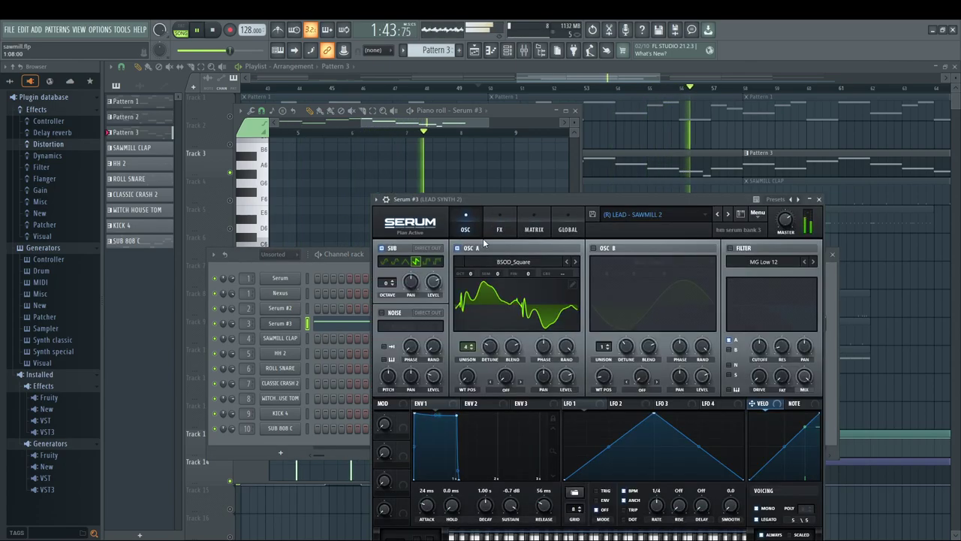
key("Escape")
key("Escape")
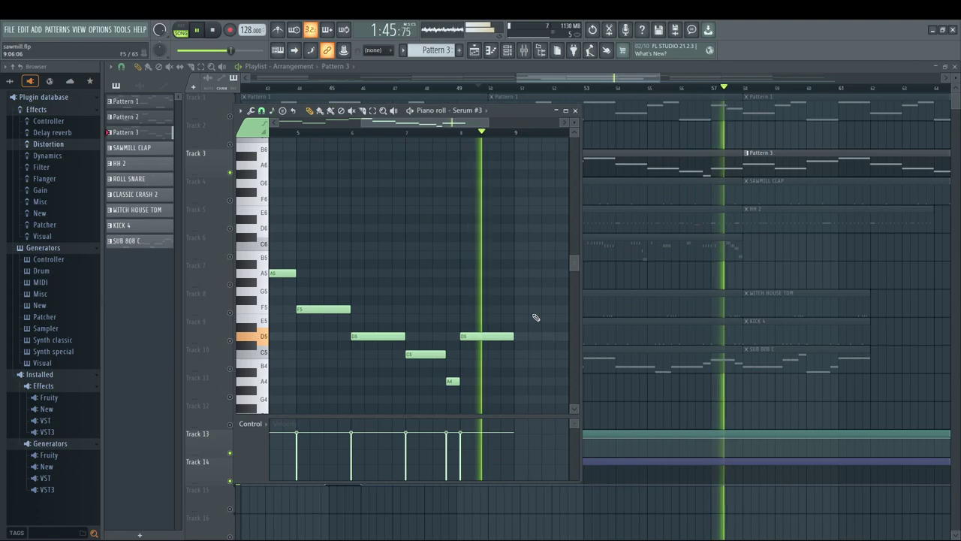
Step: Inspect both Fruity Chorus effects and the Parametric EQ 2 on the LEAD SYNTH 2 mixer track, and close the open windows
key("F9")
left_click(852, 291)
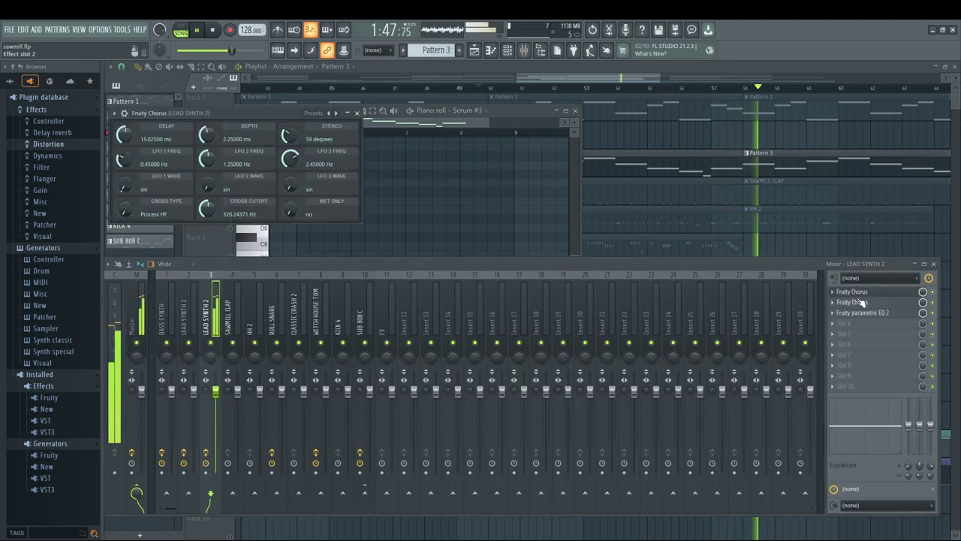
left_click(855, 302)
left_click(861, 314)
key("Escape")
key("Escape")
key("Escape")
key("Escape")
key("Escape")
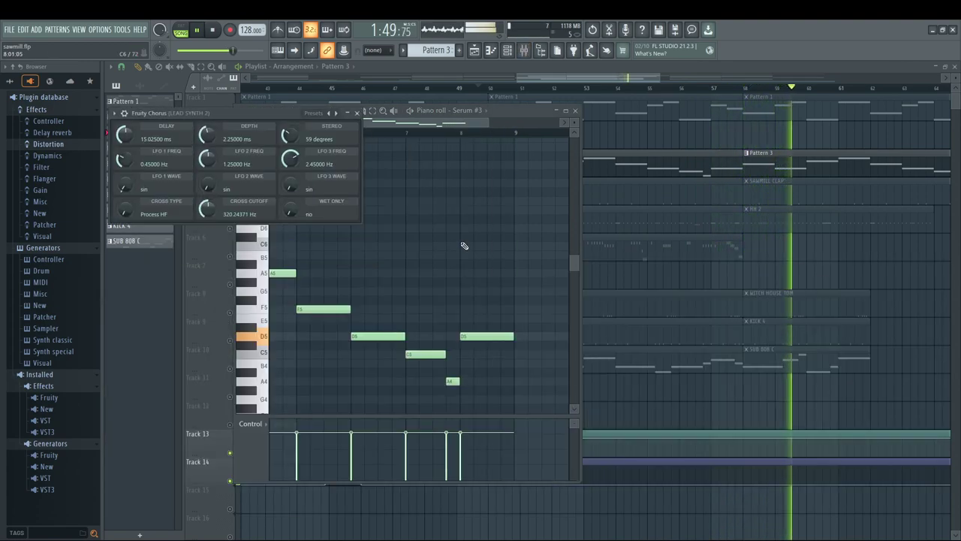
Step: Solo the roll snare on Track 6 and enable the HH 2 and SAWMILL CLAP tracks alongside it
left_click_drag(797, 269, 571, 329)
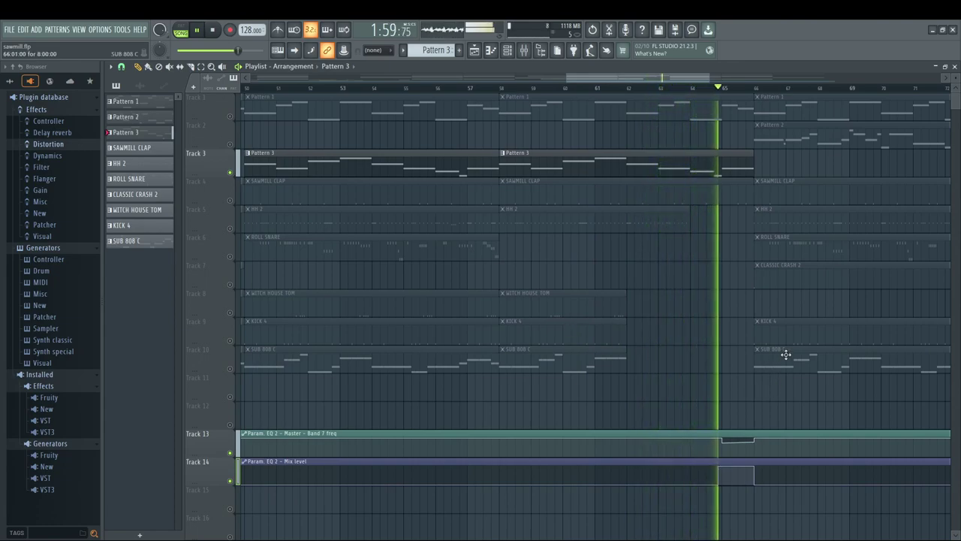
left_click(229, 257)
left_click_drag(708, 262, 278, 293)
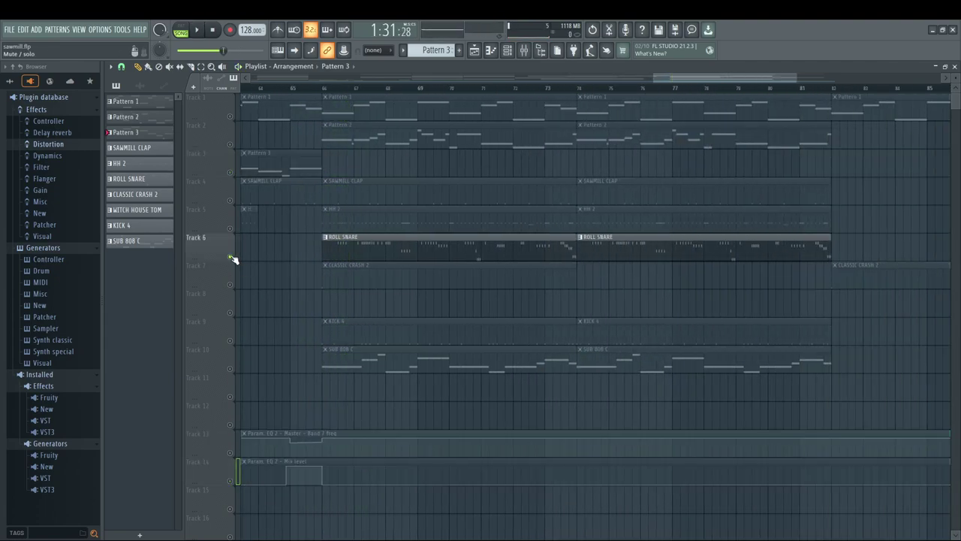
left_click(229, 229)
left_click(230, 201)
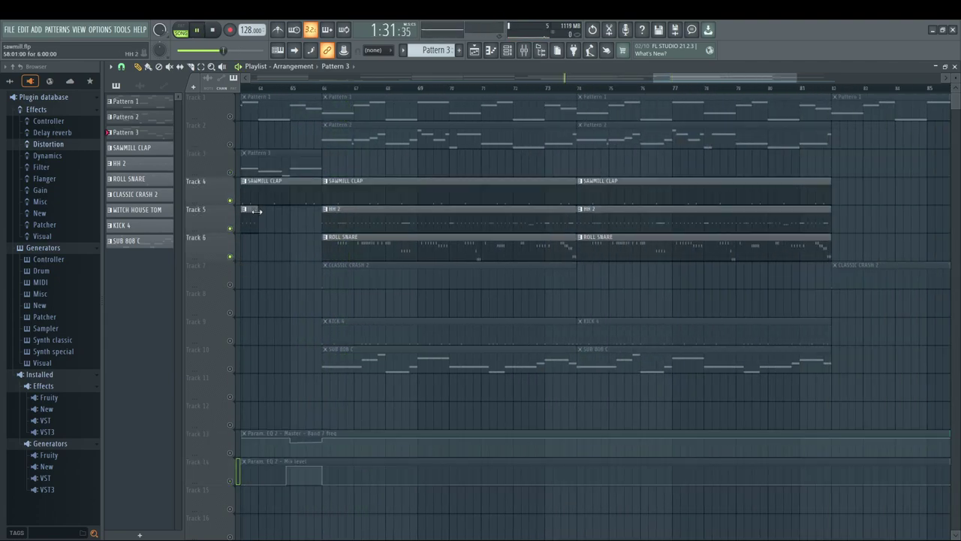
Step: Enable the SUB 808 C, KICK 4 and CLASSIC CRASH 2 tracks alongside the soloed drums
left_click(230, 369)
left_click(230, 341)
left_click(229, 285)
Step: Play the enabled drum and bass tracks from bar 26 of the arrangement
left_click_drag(757, 84, 478, 96)
key("space")
left_click(399, 89)
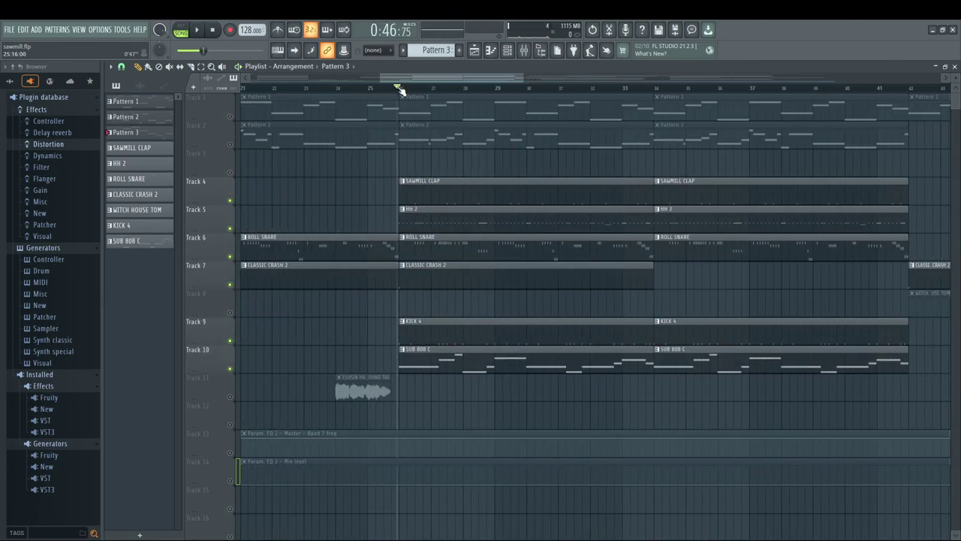
key("space")
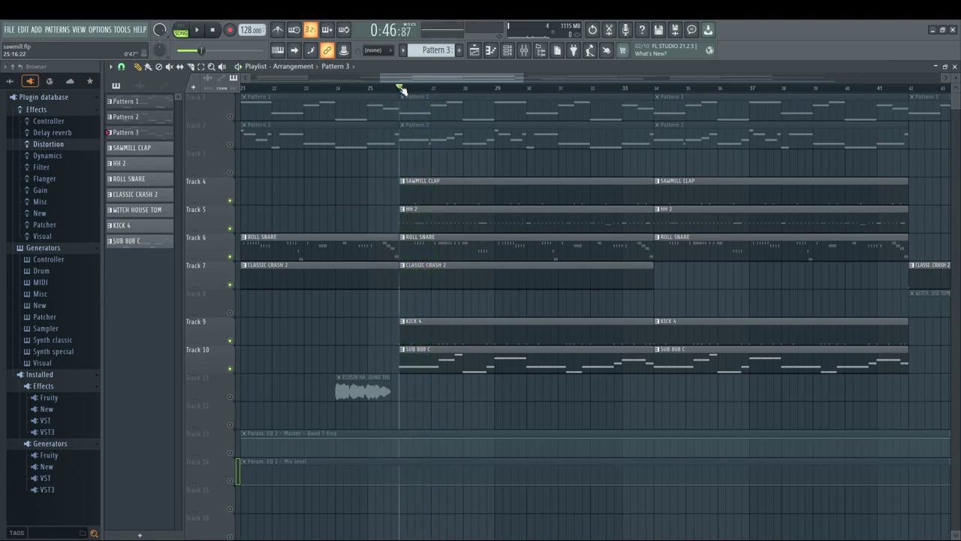
Step: Examine the HH 2 hi-hat pattern's notes along its length in the piano roll, and close it
double_click(429, 223)
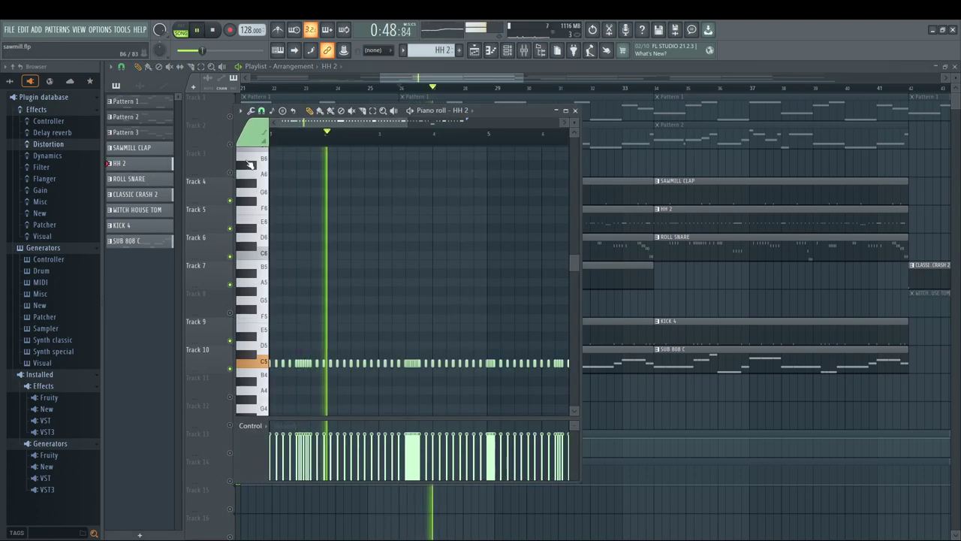
scroll(250, 164, "up", 4)
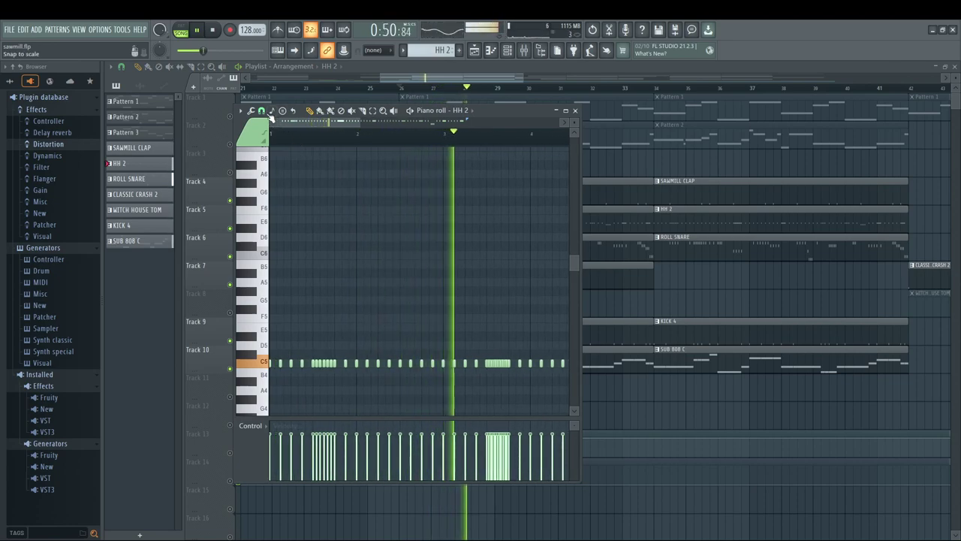
left_click_drag(327, 125, 445, 141)
key("Escape")
Step: Examine the ROLL SNARE pattern's notes along its length in the piano roll, and close it
double_click(444, 247)
left_click_drag(352, 124, 424, 134)
scroll(341, 197, "down", 1)
key("F7")
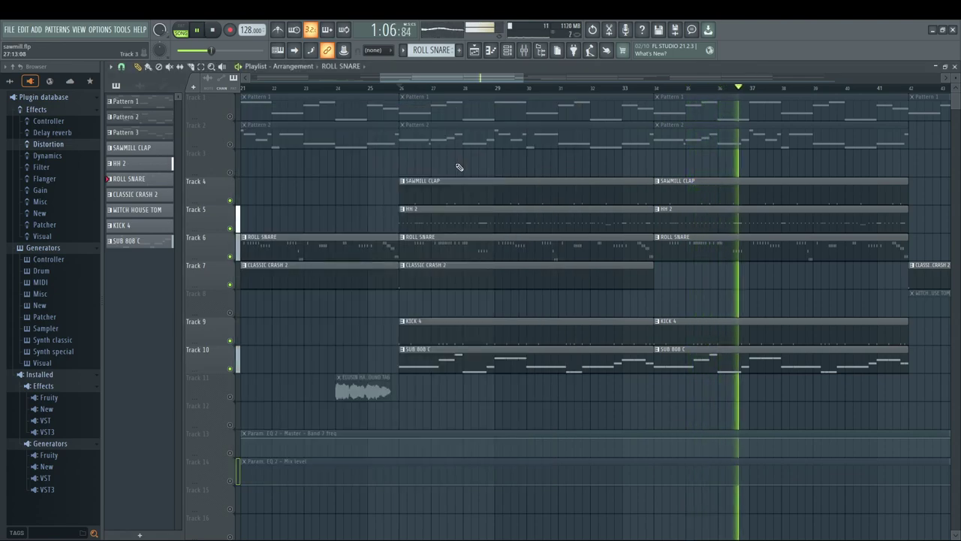
Step: Examine the SUB 808 C bass pattern from its first notes to its end in the piano roll, and close it
double_click(440, 348)
left_click(272, 129)
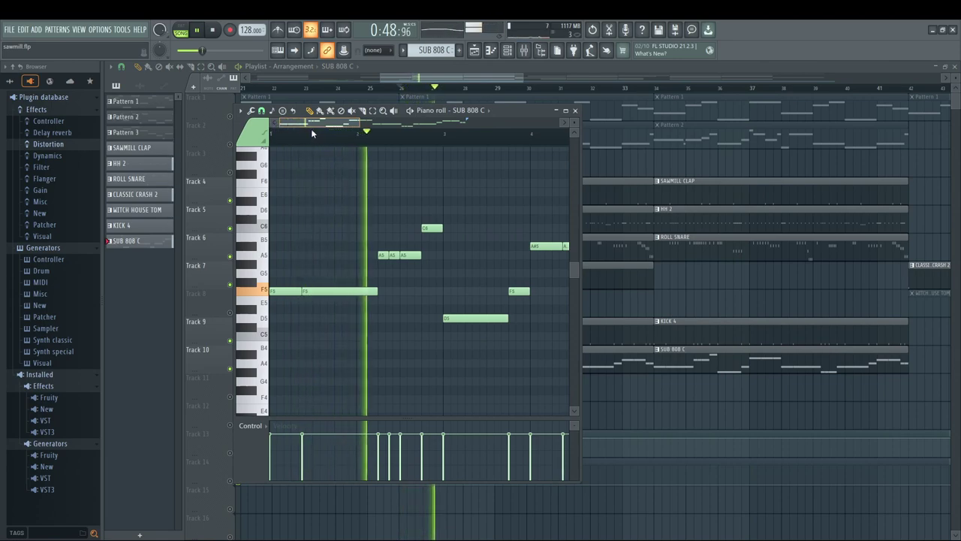
left_click_drag(316, 124, 430, 143)
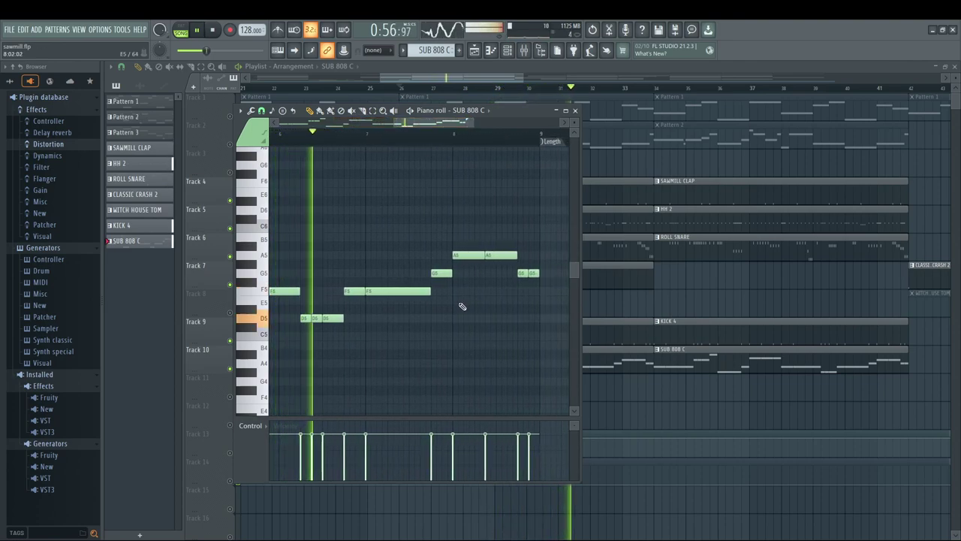
key("F7")
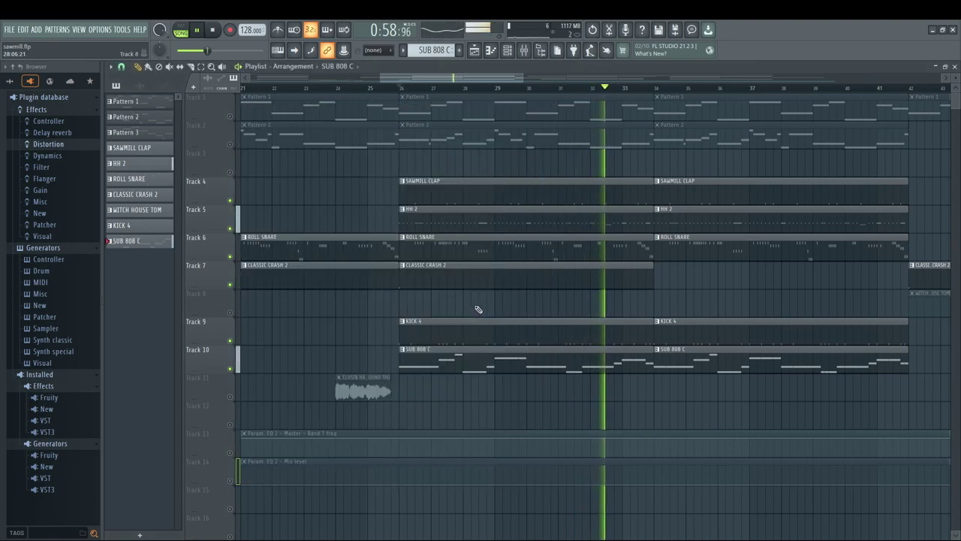
Step: Examine the SAWMILL CLAP pattern's notes in the piano roll, and close it
left_click(517, 188)
key("F7")
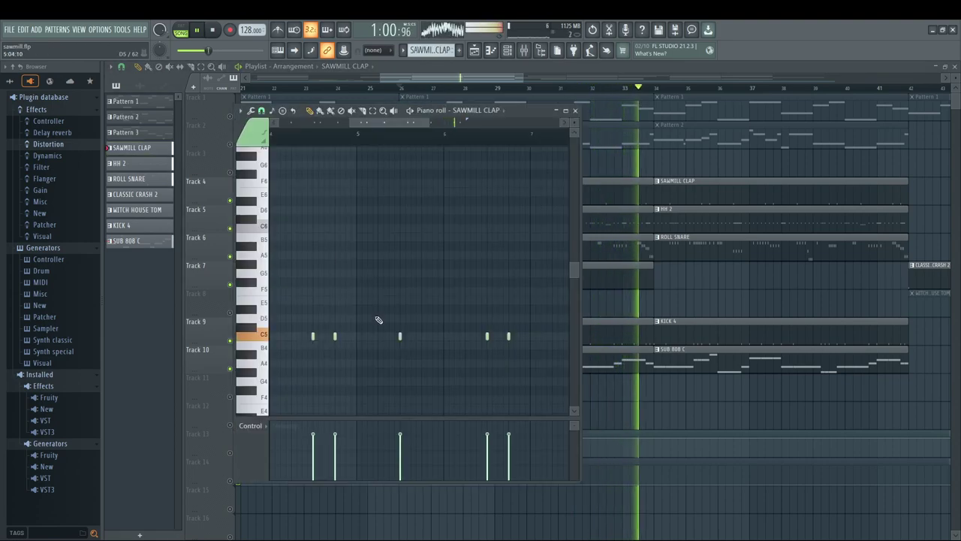
key("F7")
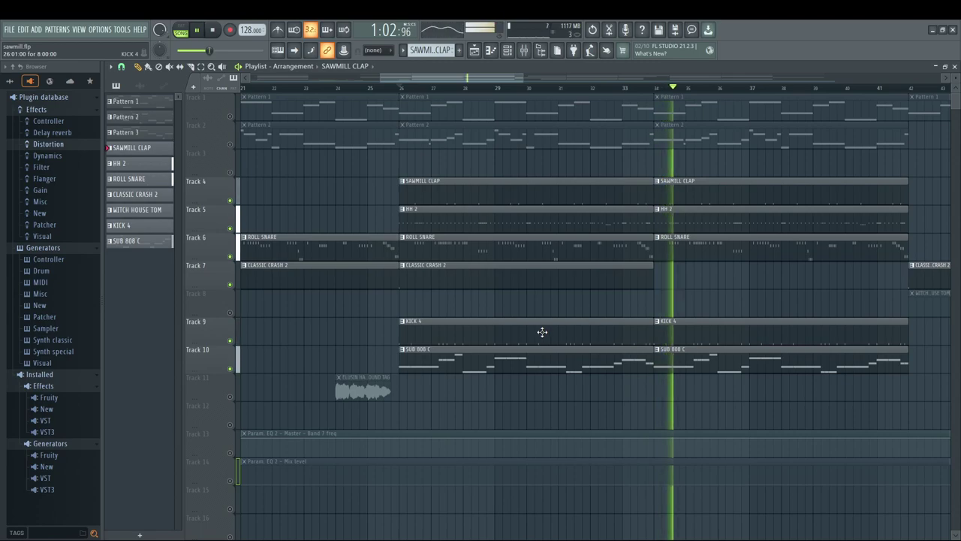
Step: Re-enable all playlist tracks and play the full arrangement from the beginning to its end, then stop playback
right_click(230, 453)
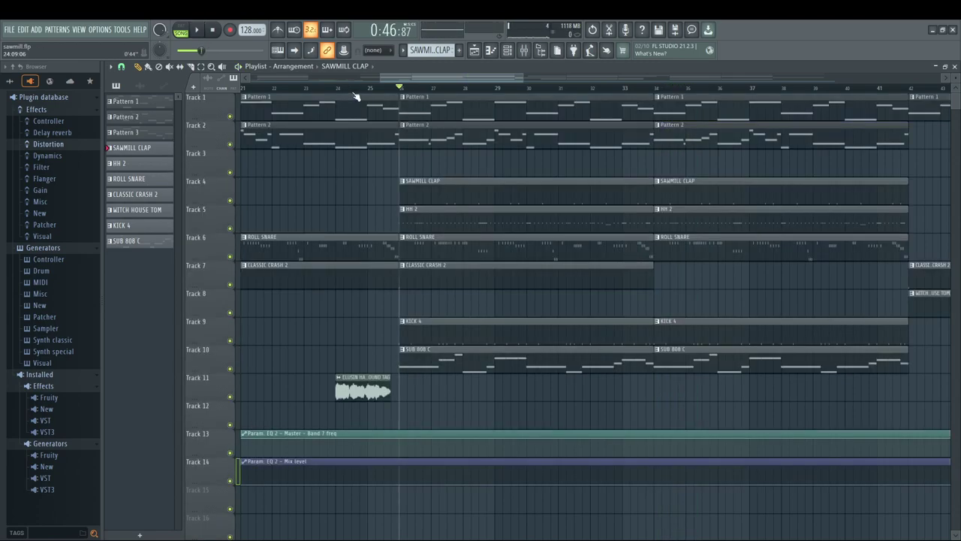
left_click_drag(404, 81, 254, 90)
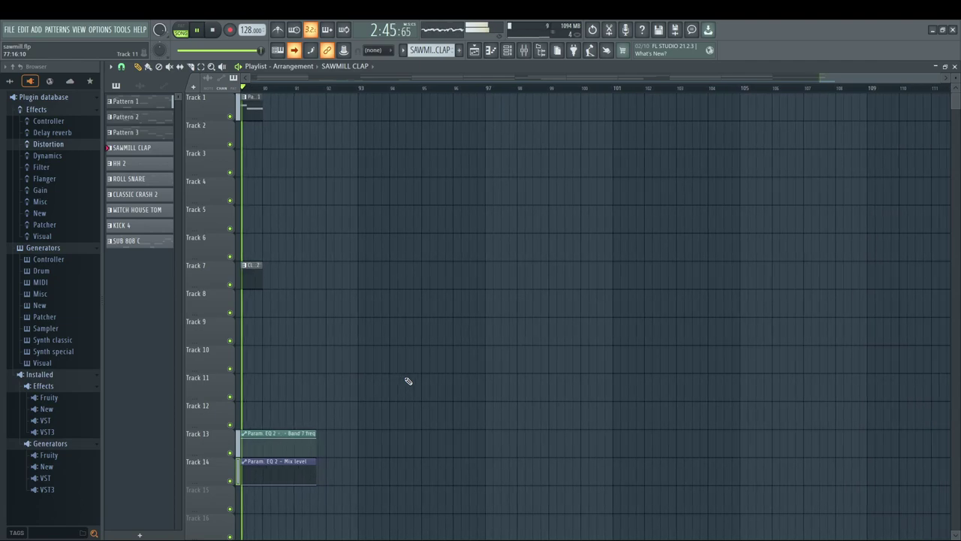
key("Page_Down")
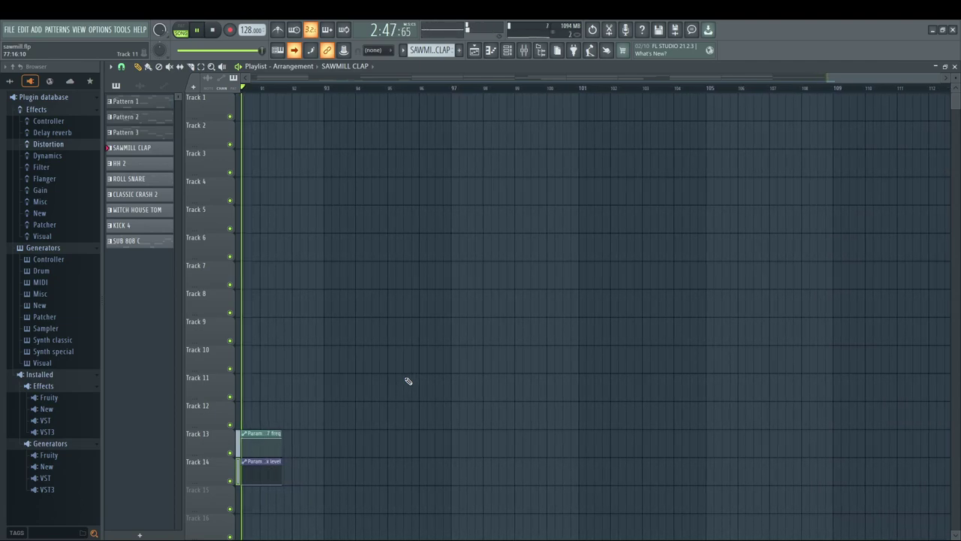
key("space")
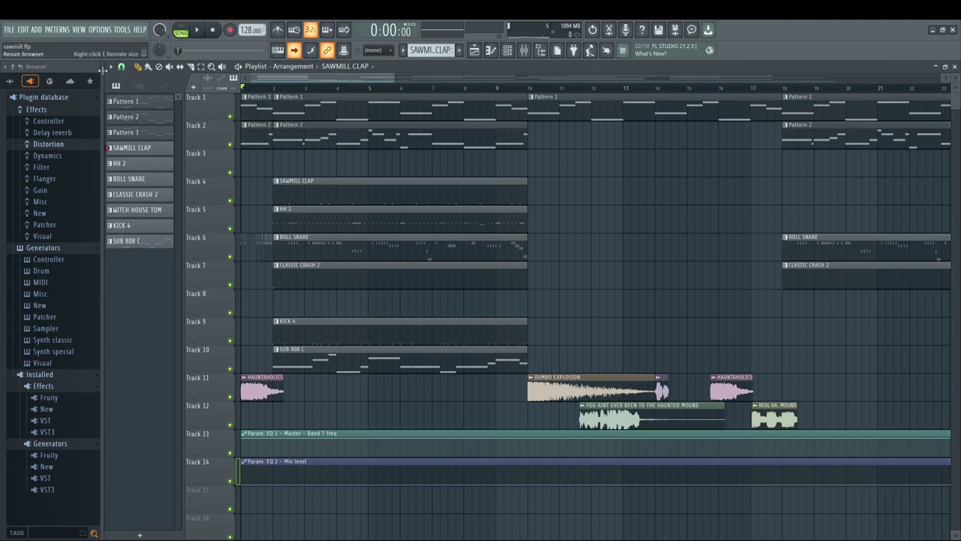